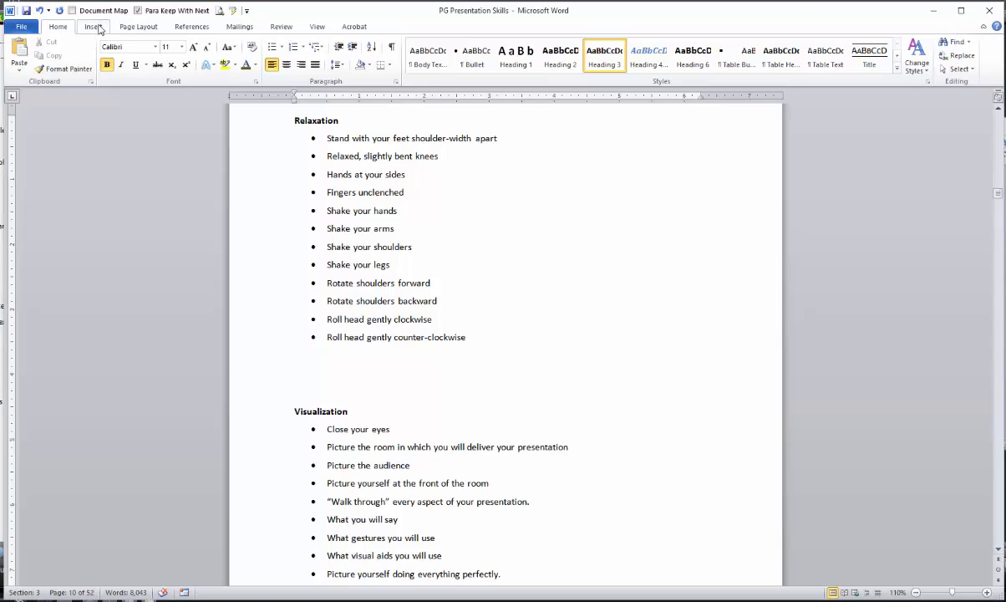
Insert the Stretch picture from the Desktop folder at the start of the Relaxation heading.
click(97, 29)
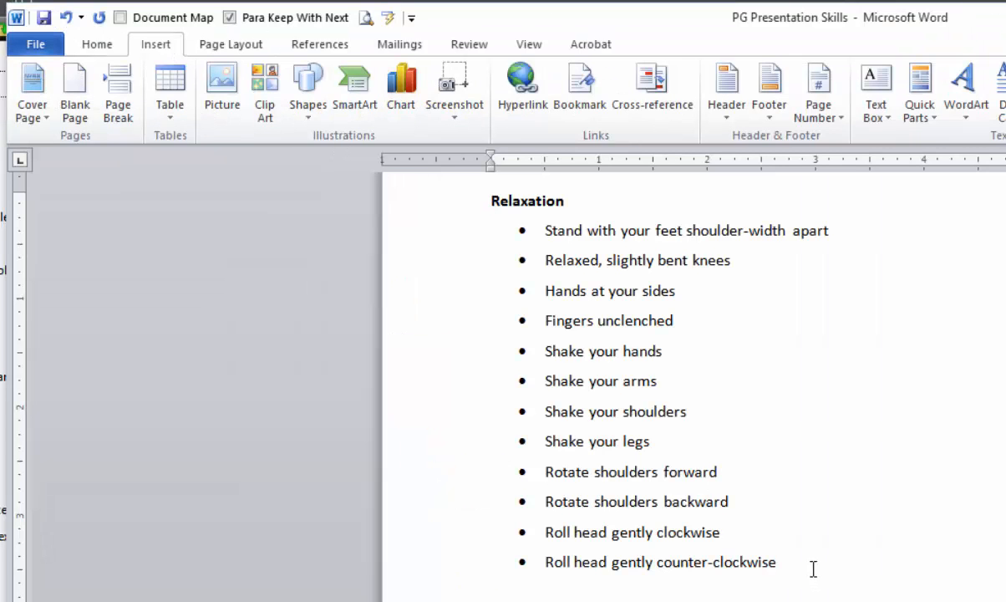
click(222, 88)
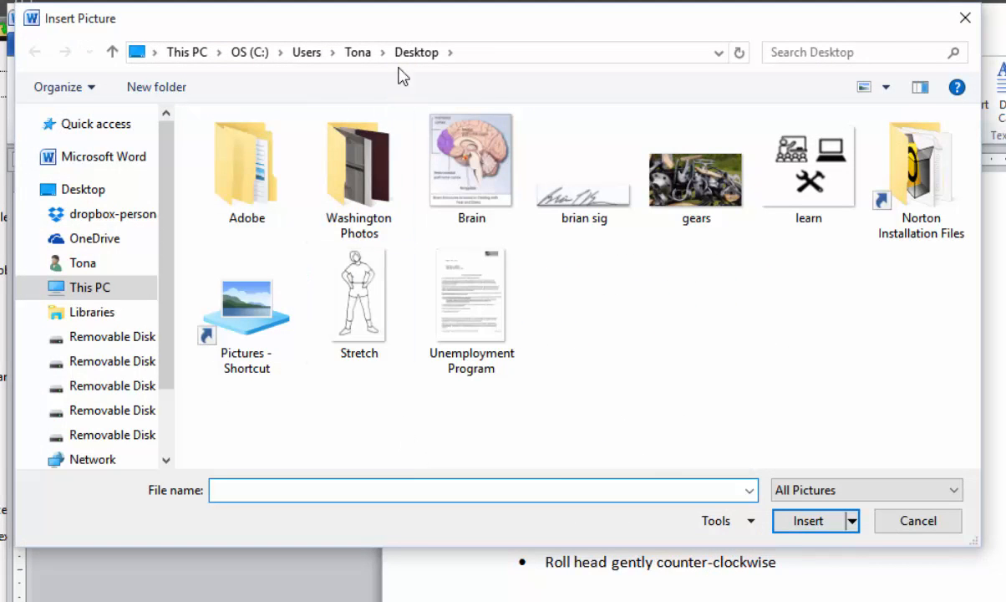
click(364, 327)
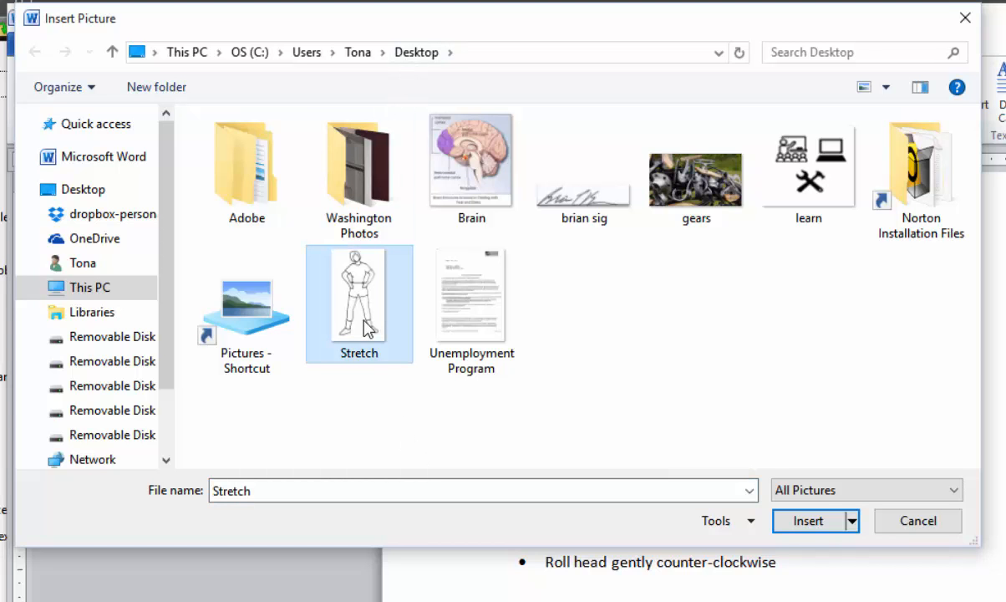
click(803, 525)
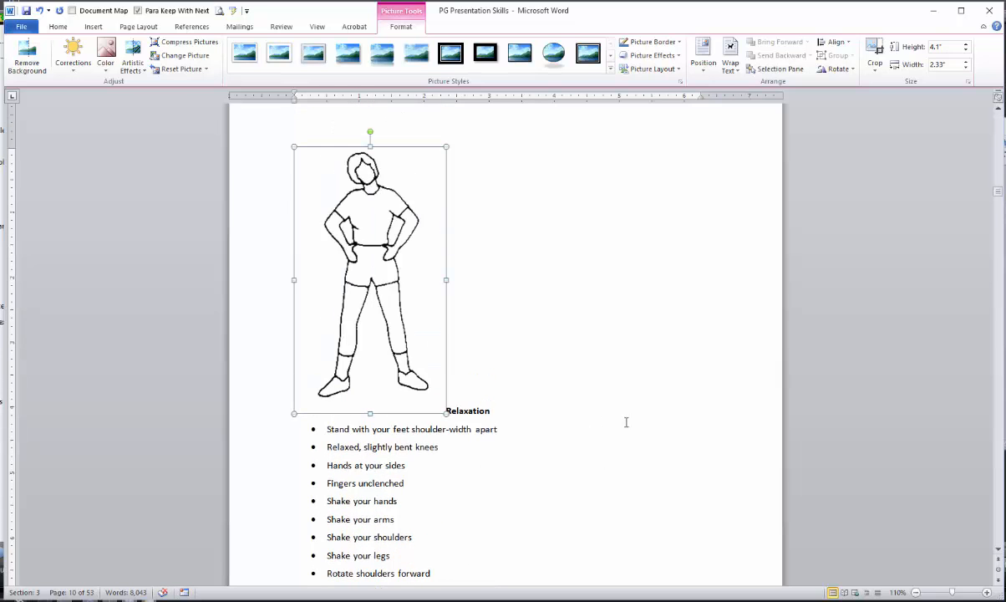
Examine how the inline picture affects the layout of the Relaxation and Visualization lists across the pages.
click(494, 392)
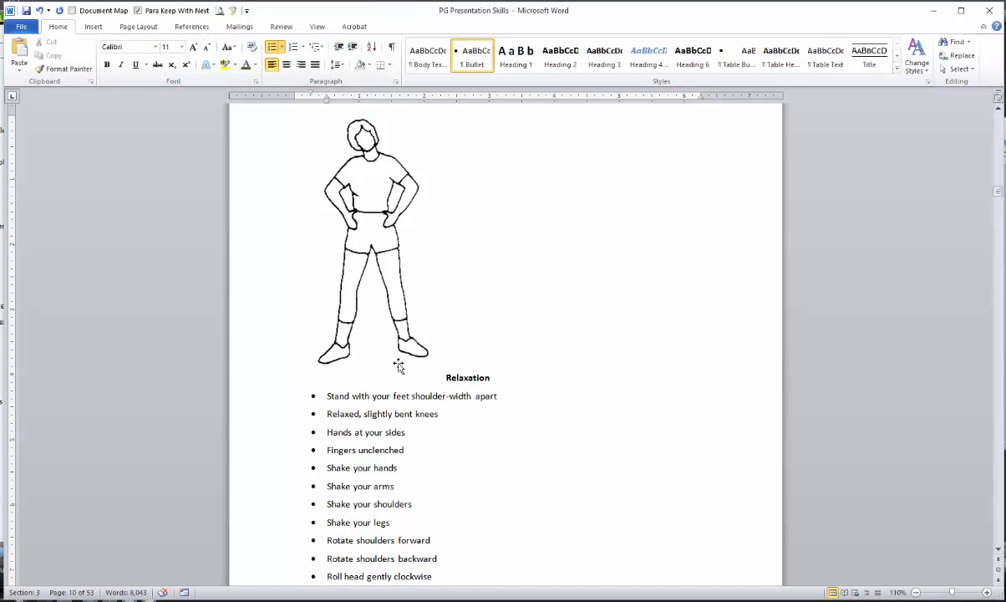
click(375, 342)
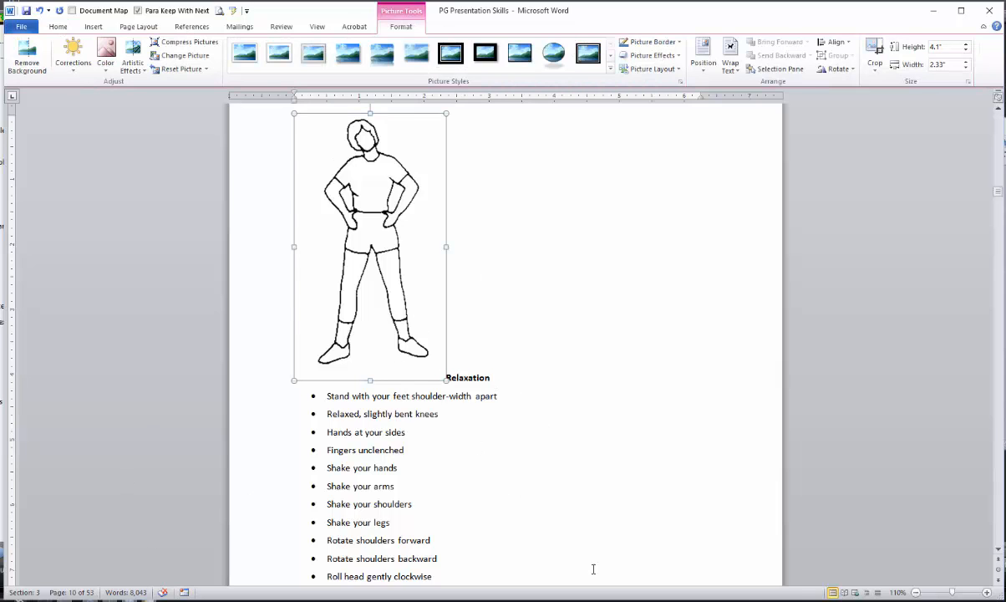
click(611, 475)
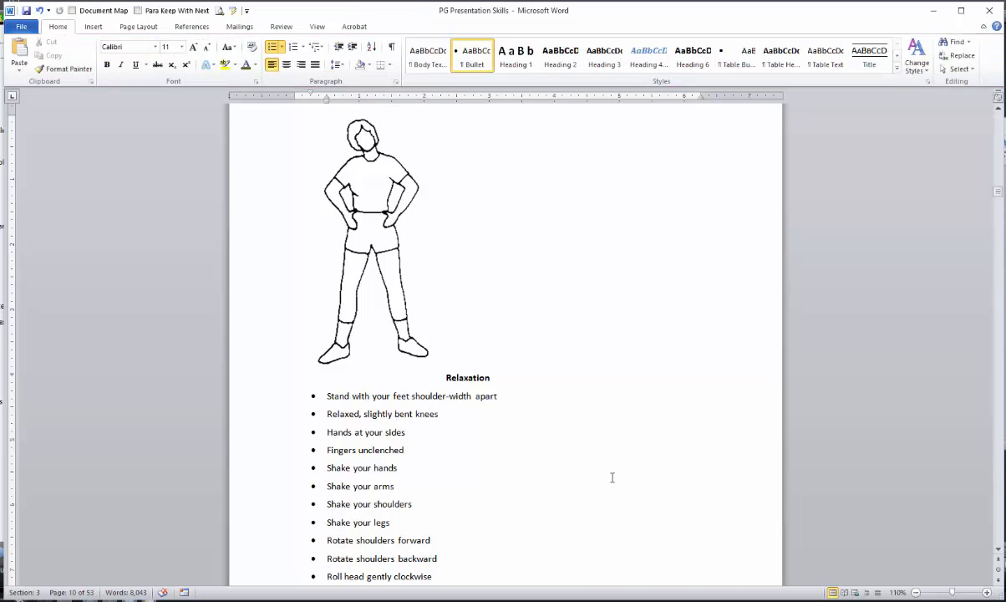
click(369, 327)
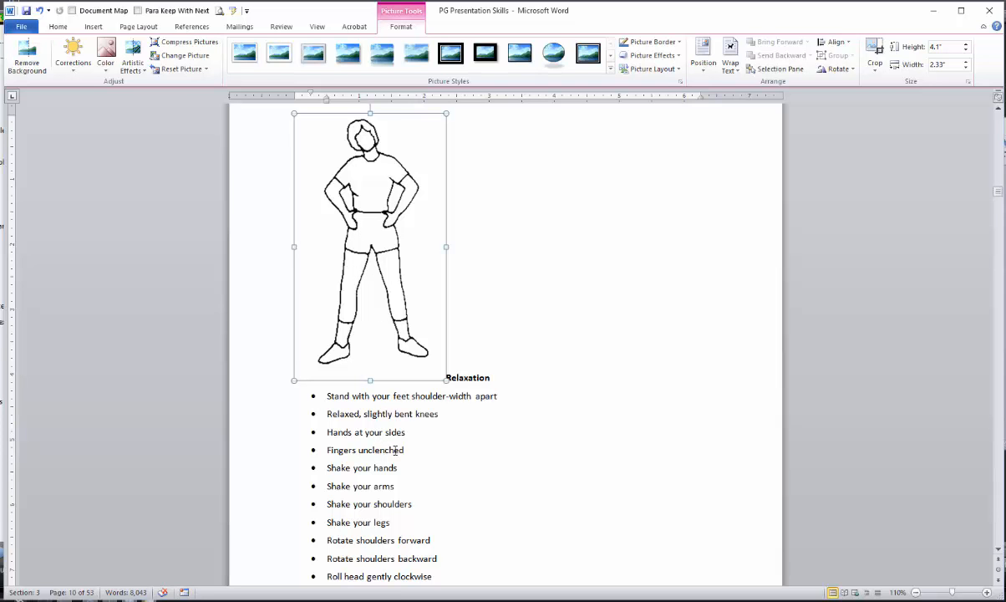
scroll(831, 415, down, 7)
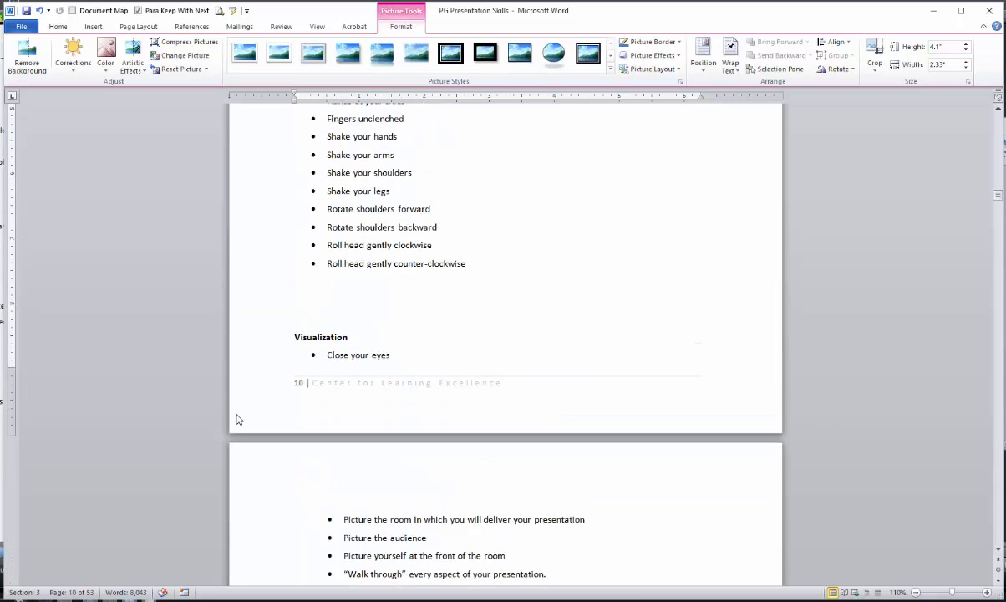
scroll(236, 419, up, 9)
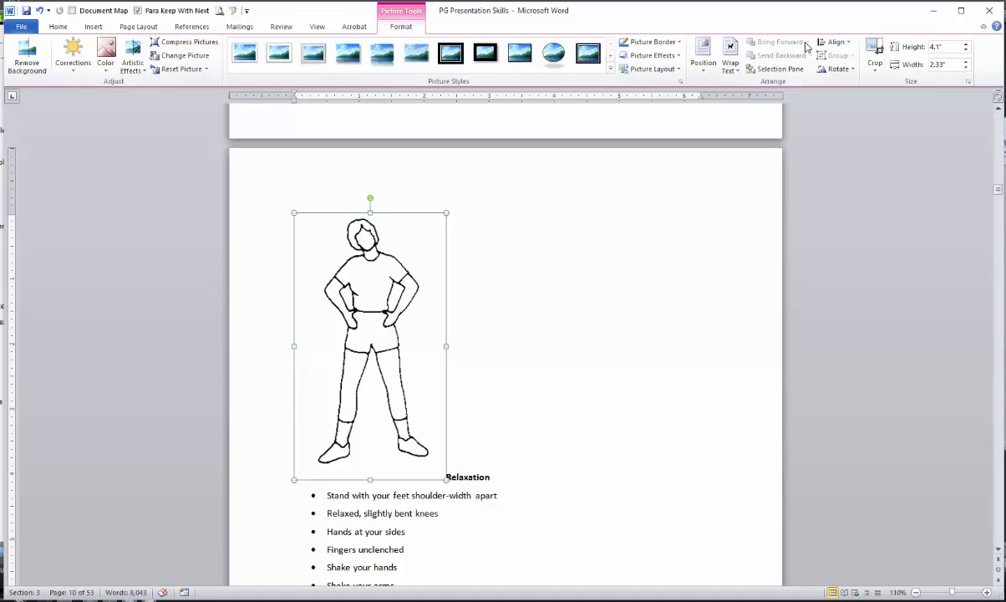
click(355, 510)
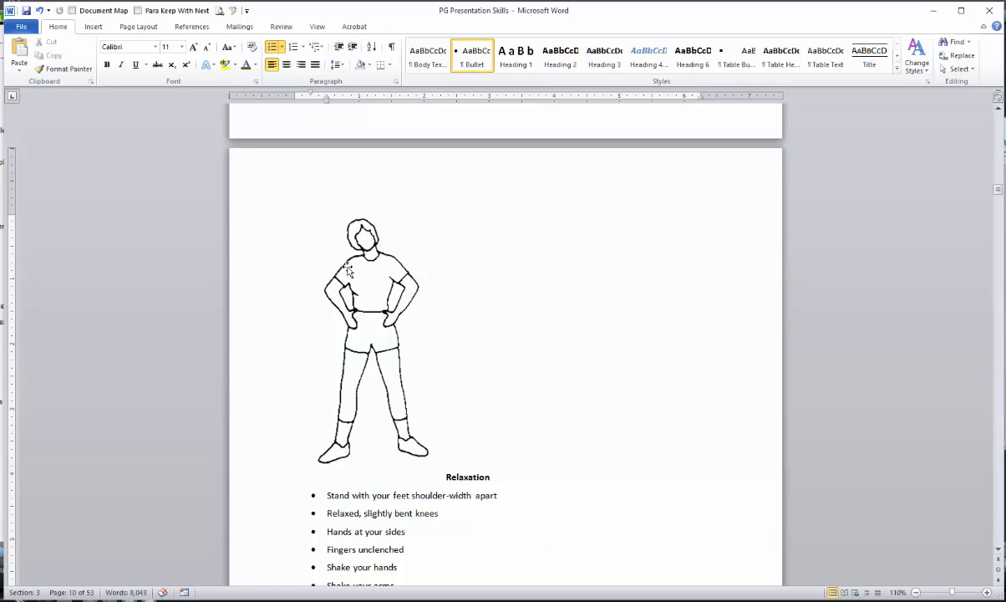
Try the Square and Tight text wrapping options on the Stretch picture.
click(335, 303)
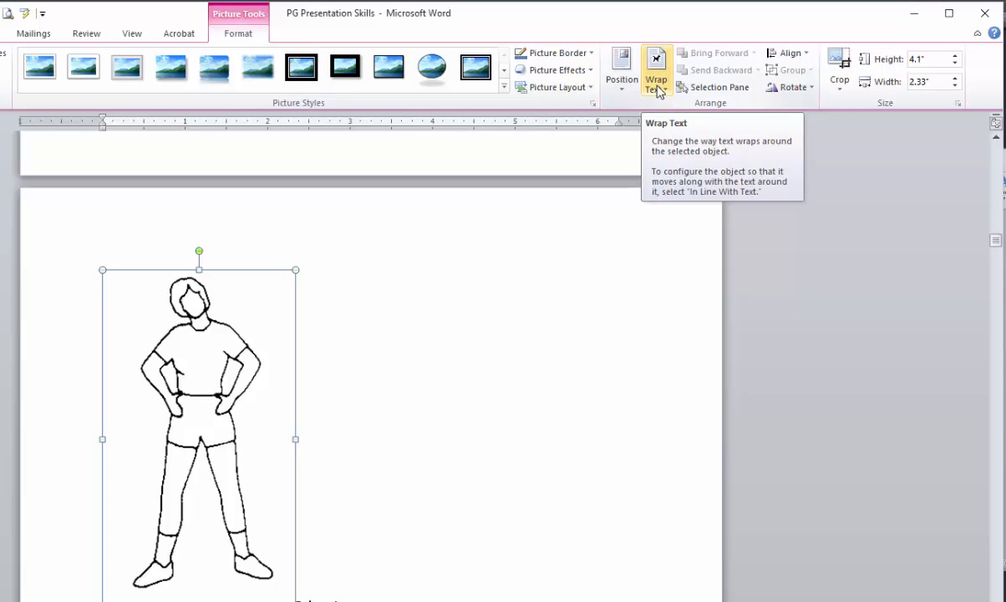
click(657, 84)
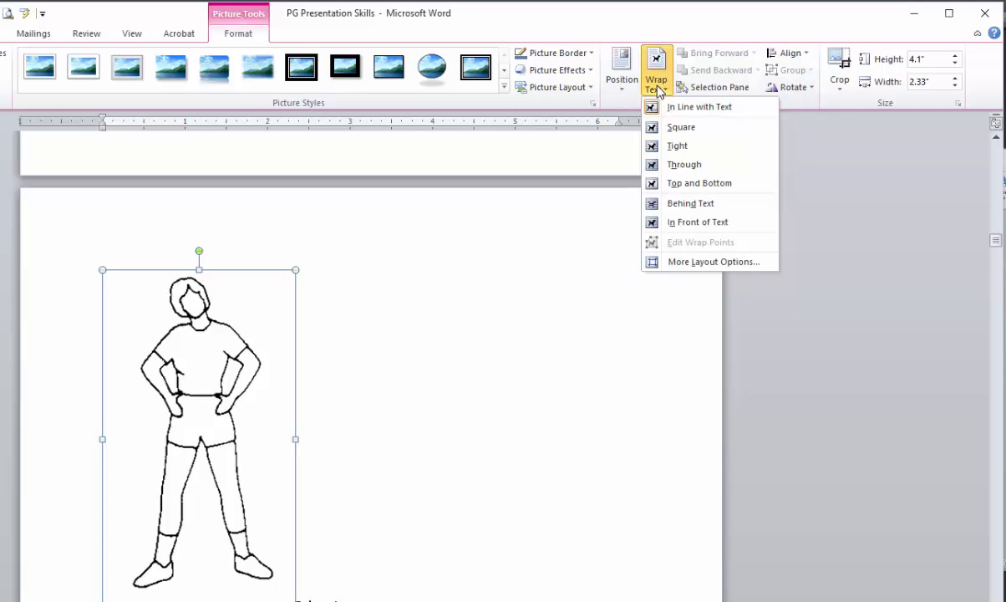
click(693, 128)
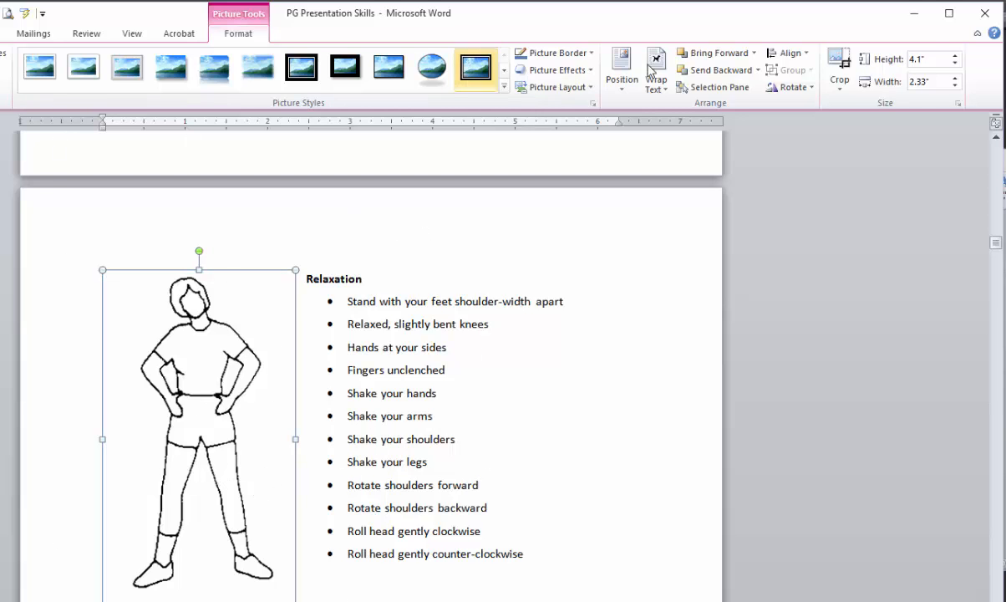
click(655, 90)
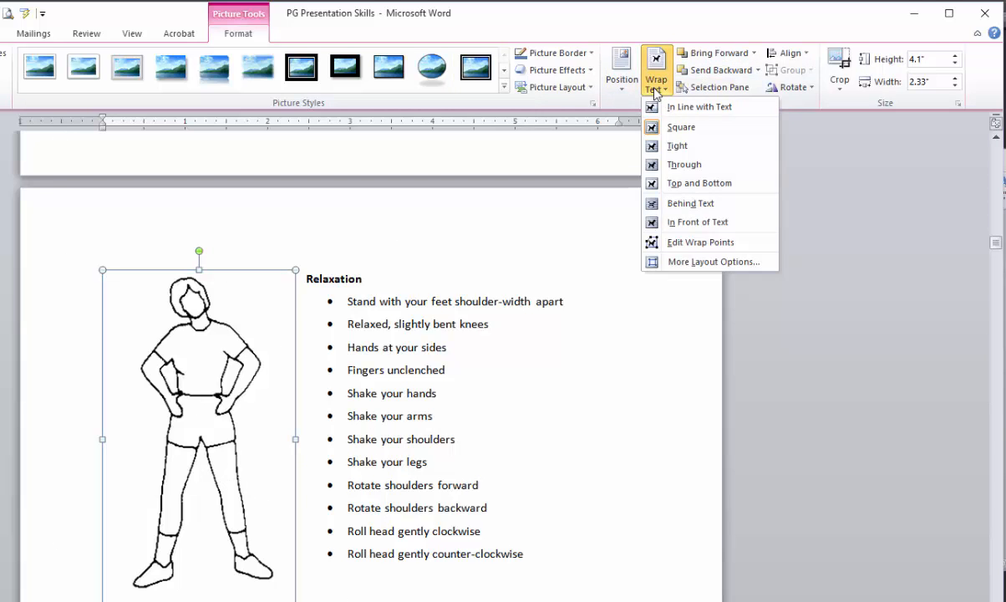
click(658, 144)
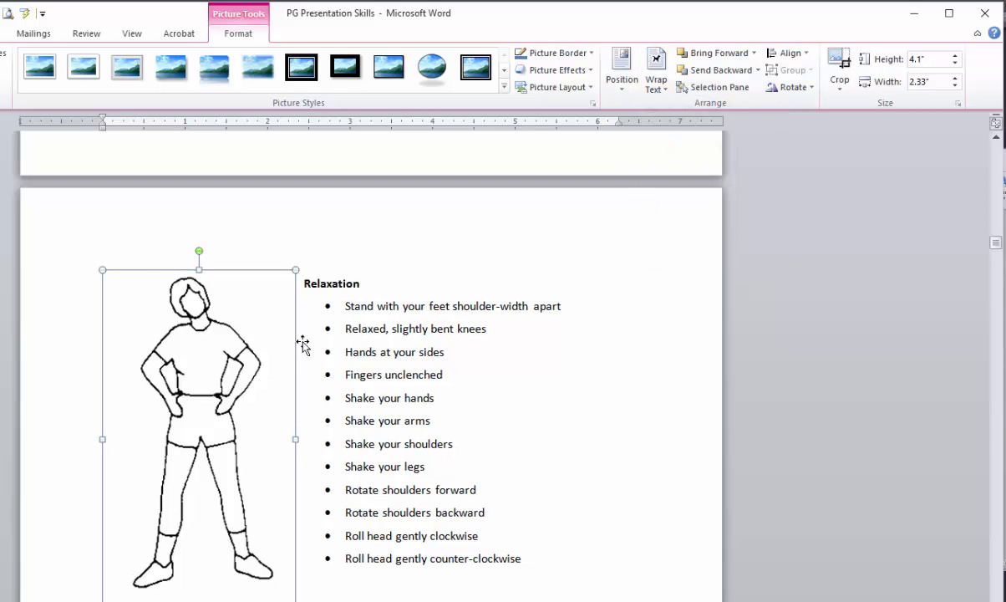
Set the picture's text wrapping to Top and Bottom and place it below the "Shake your shoulders" bullet.
click(660, 87)
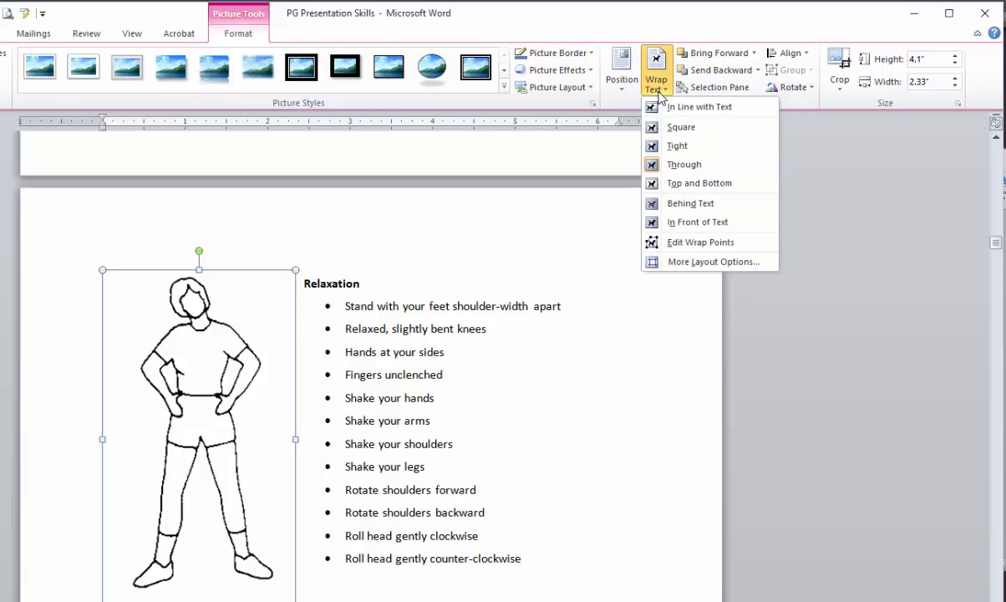
click(674, 187)
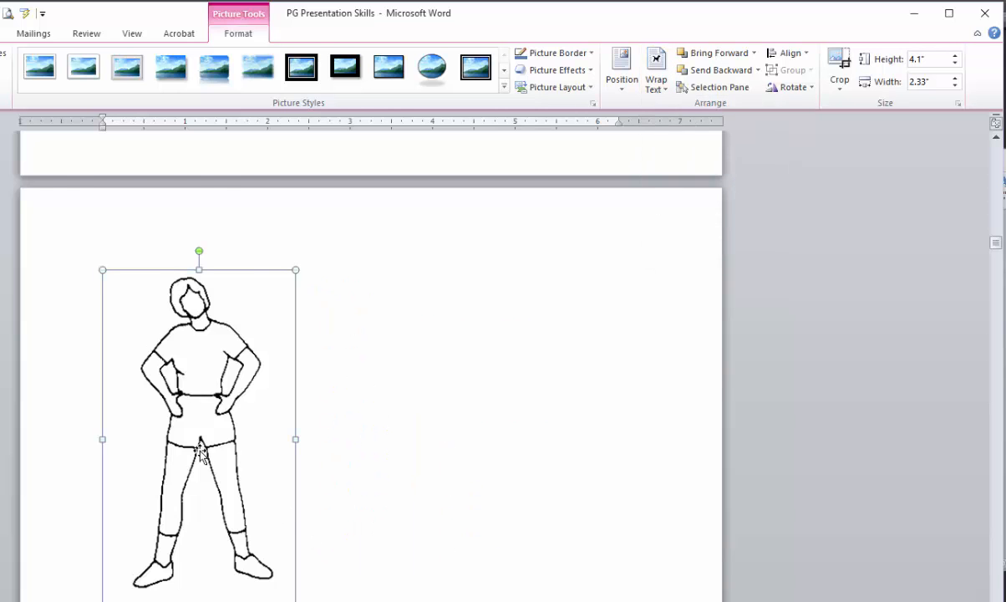
scroll(188, 427, up, 3)
scroll(397, 556, down, 4)
scroll(284, 433, up, 3)
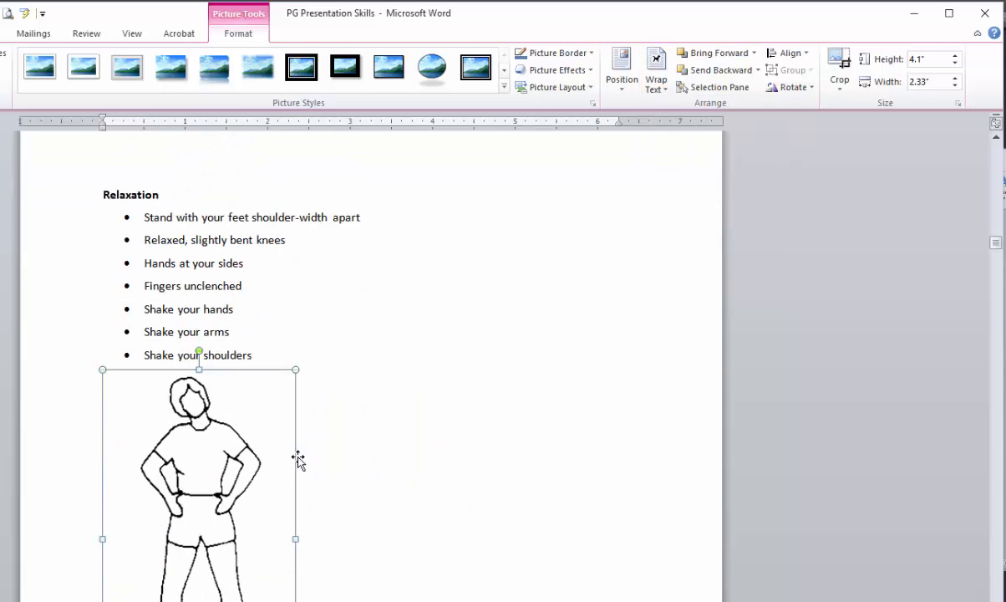
Try the In Front of Text and Behind Text wrapping options on the picture.
click(659, 89)
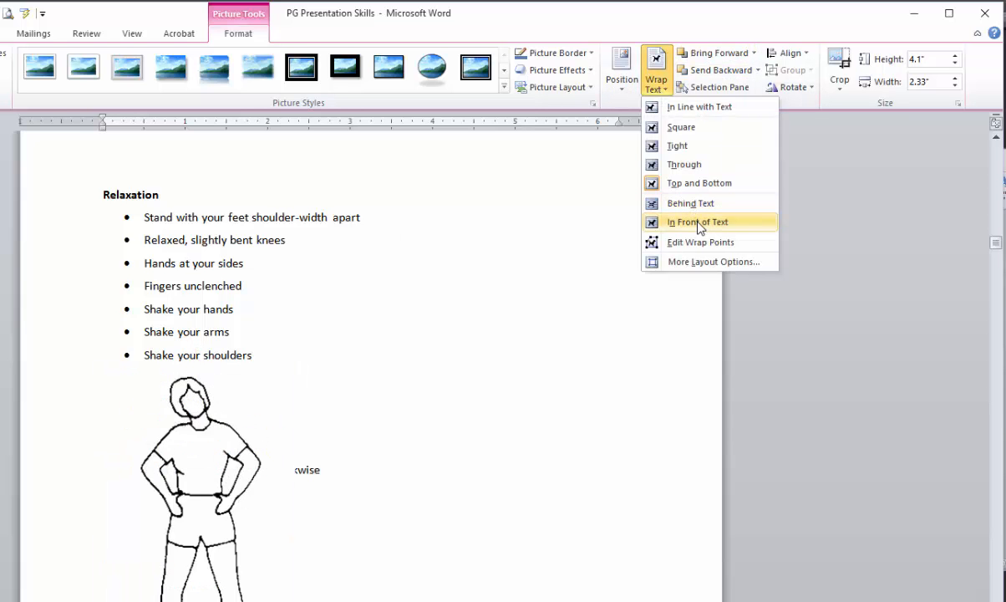
click(698, 222)
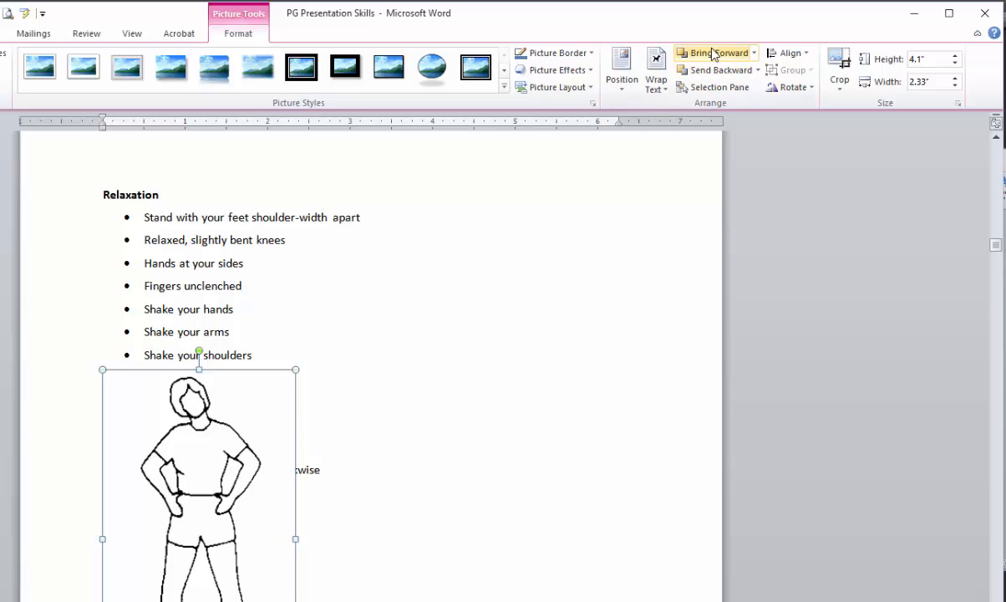
click(651, 87)
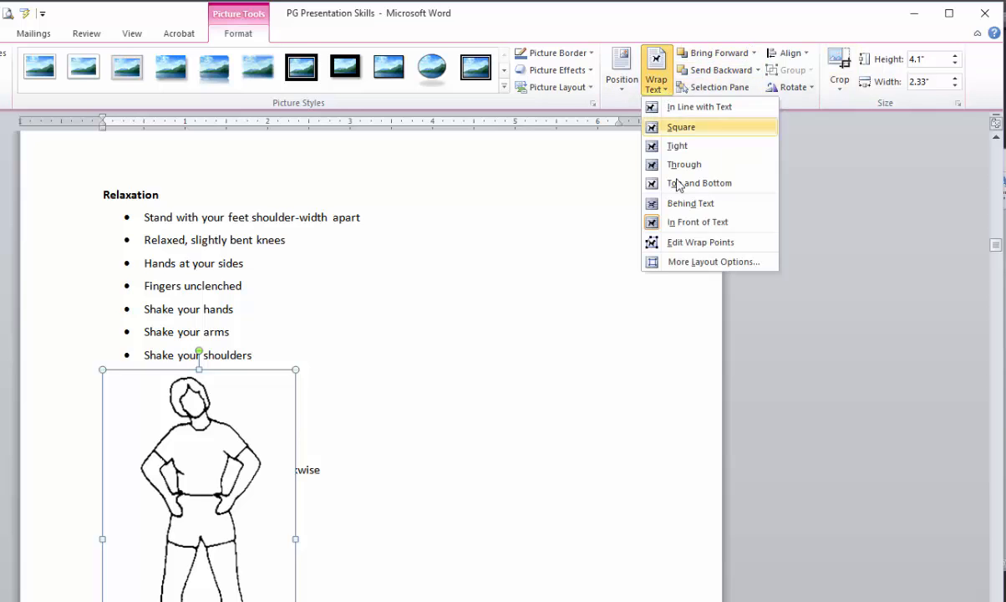
click(679, 208)
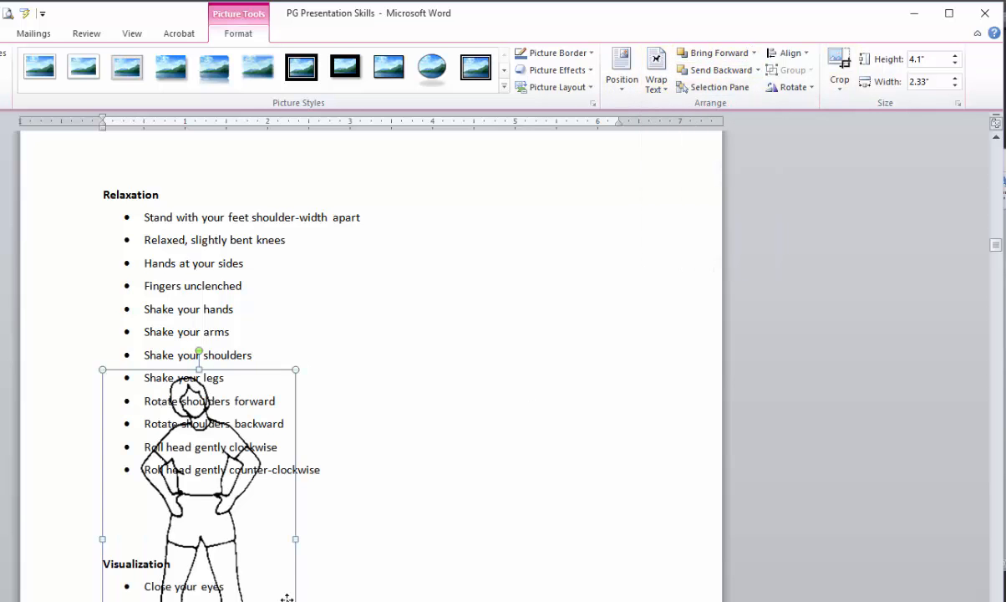
Set the picture's text wrapping to In Front of Text and position it over the ends of the Relaxation bullets.
drag(290, 542, 516, 431)
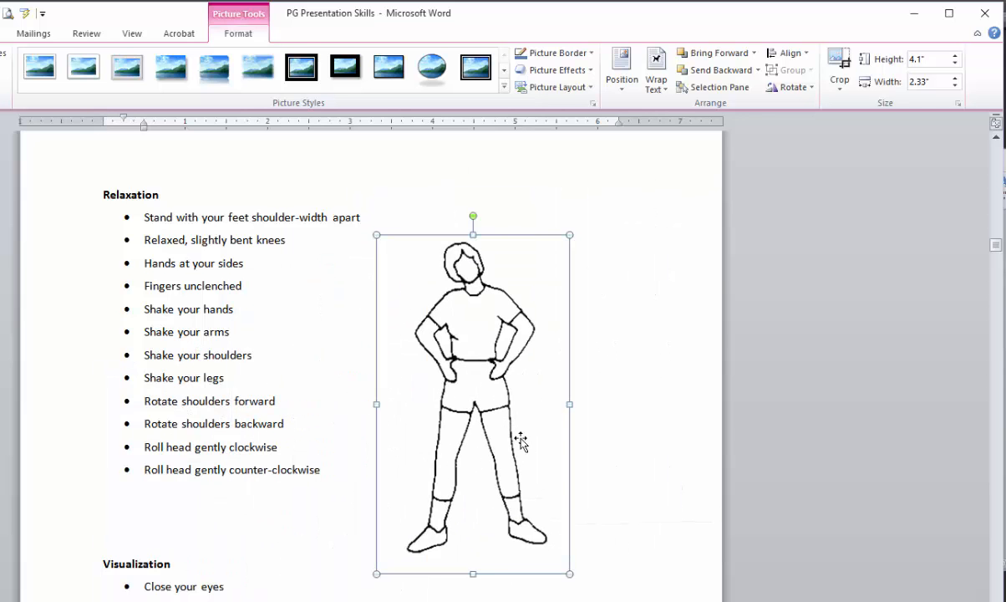
click(657, 88)
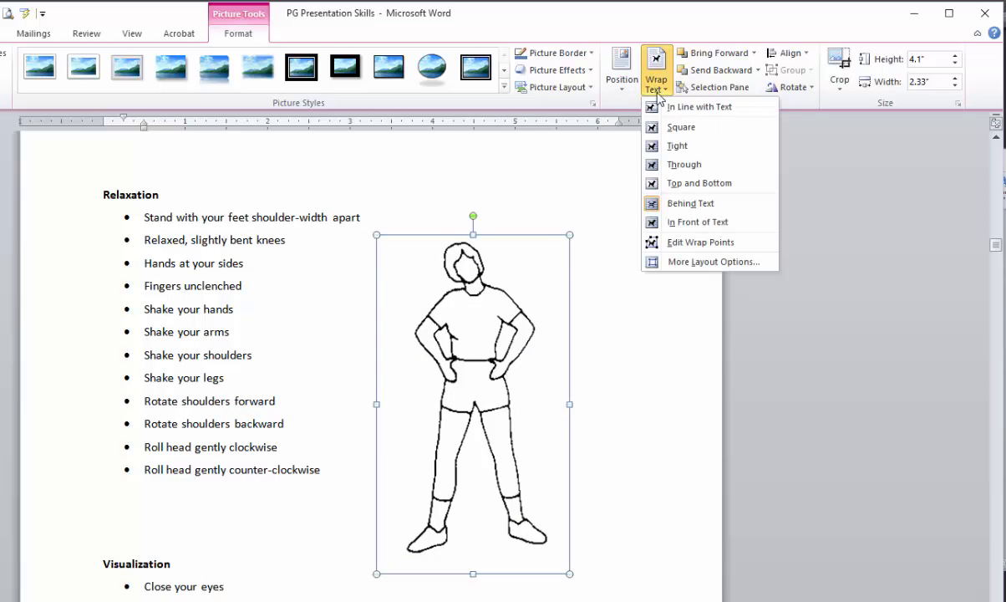
click(674, 221)
mouse_move(412, 499)
mouse_down()
mouse_move(386, 483)
mouse_move(406, 519)
mouse_up()
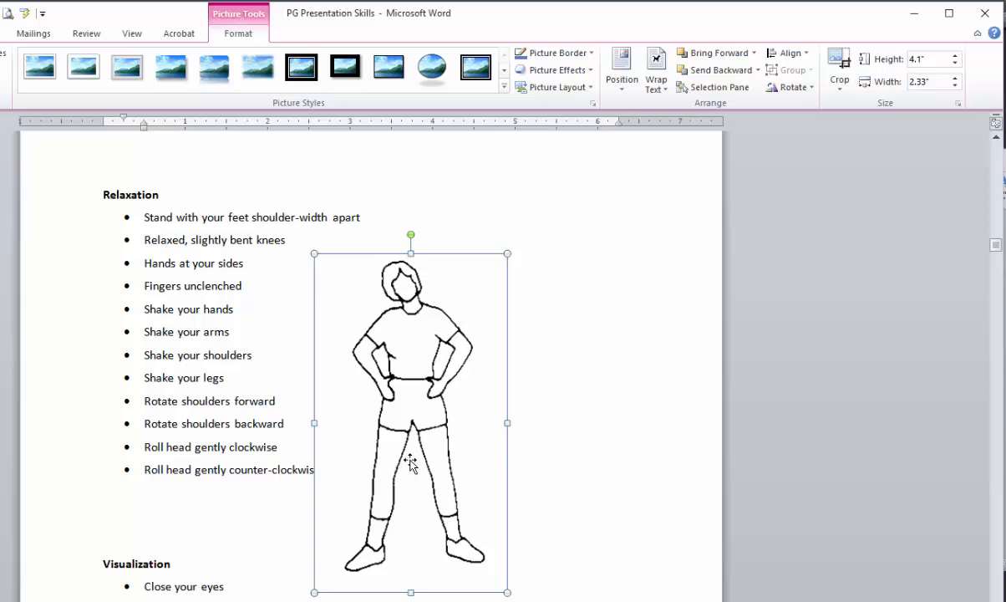
drag(410, 463, 344, 429)
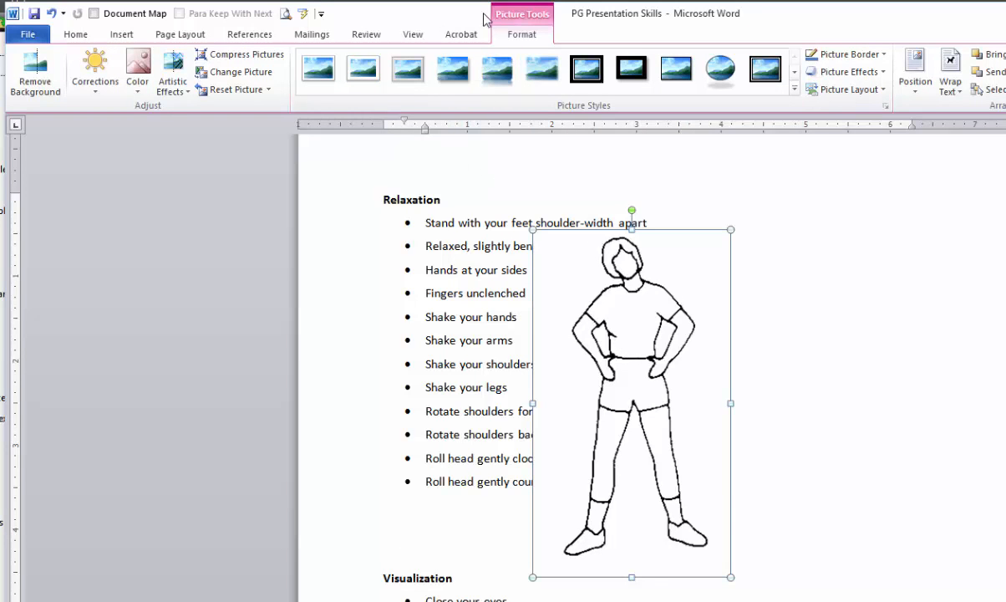
Make the picture's white background transparent with Set Transparent Color.
click(141, 95)
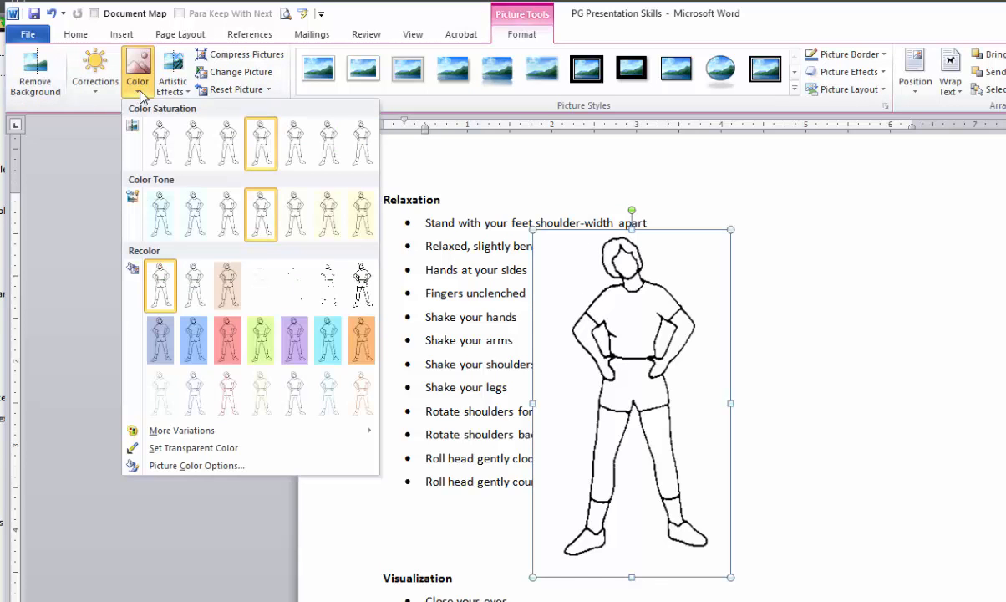
click(233, 452)
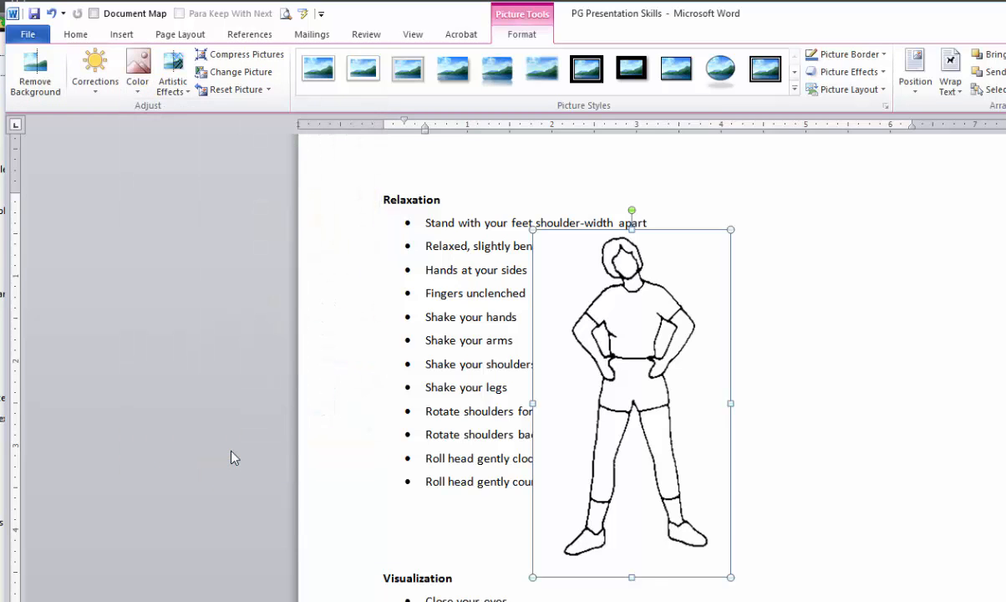
click(707, 411)
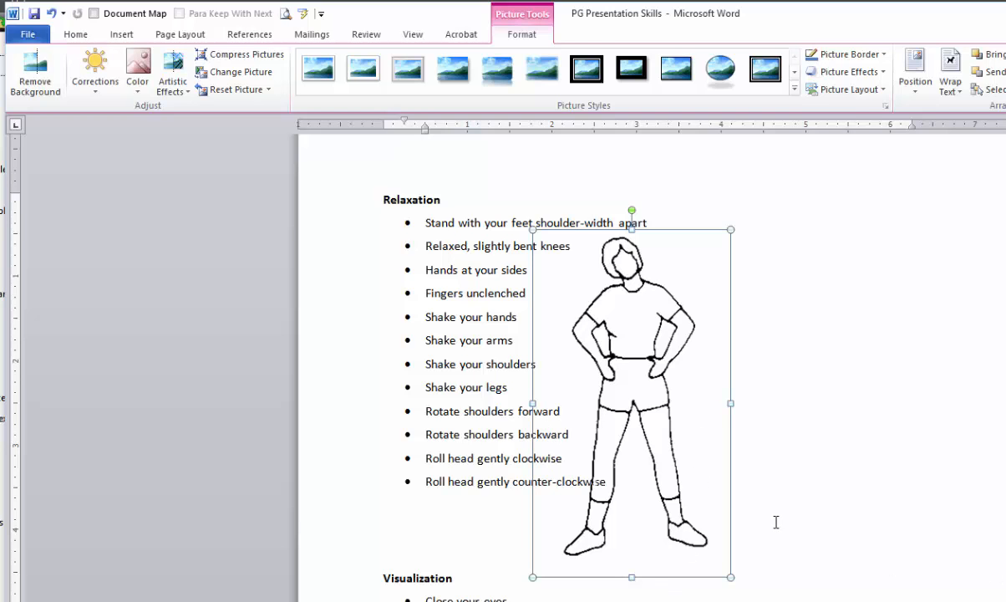
Move the picture away from the Relaxation bullets towards the right margin and enlarge it to about 6.46" high by 3.67" wide.
drag(710, 503, 739, 504)
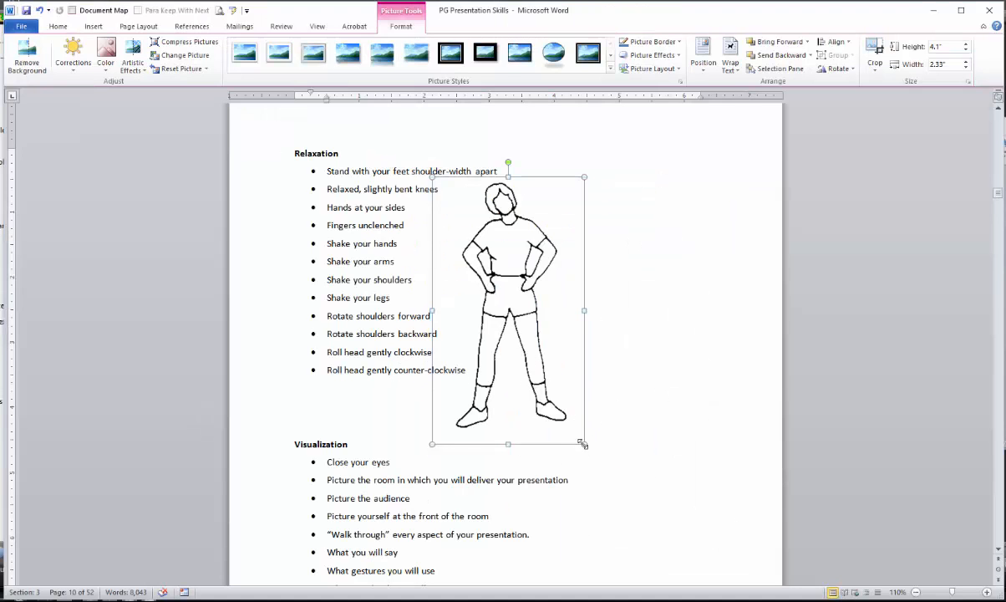
drag(583, 443, 667, 520)
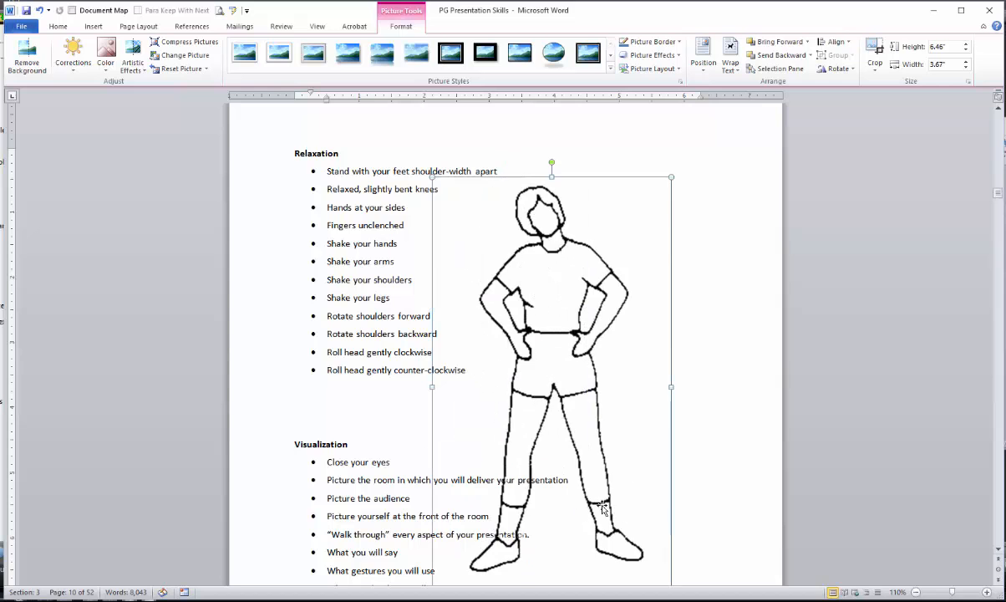
drag(604, 508, 646, 512)
Move the picture back towards the Relaxation bullets and resize it proportionally to about 5.91" high by 3.36" wide.
scroll(597, 506, down, 1)
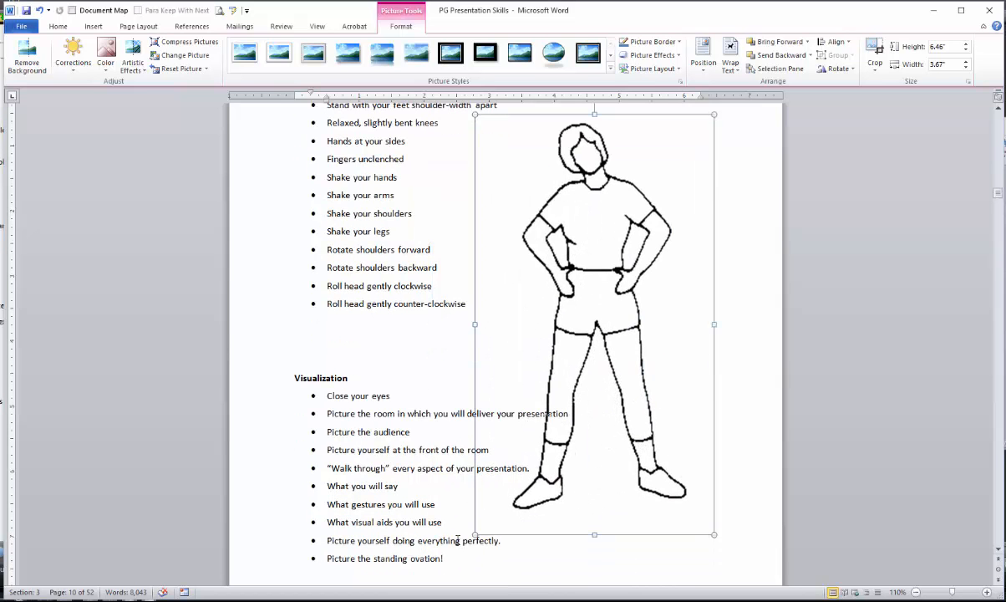
drag(476, 534, 569, 433)
drag(598, 395, 535, 400)
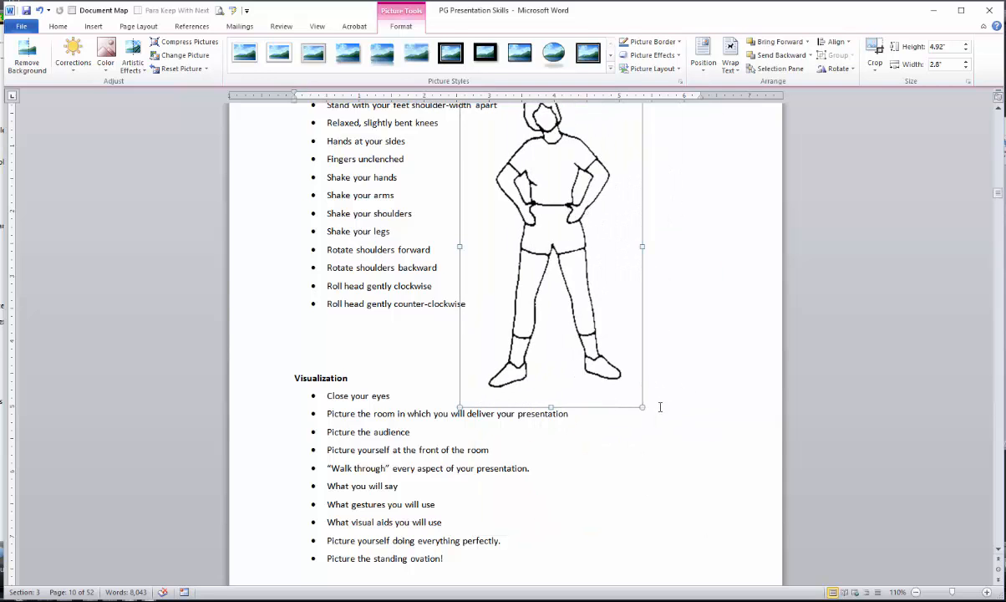
drag(640, 405, 677, 455)
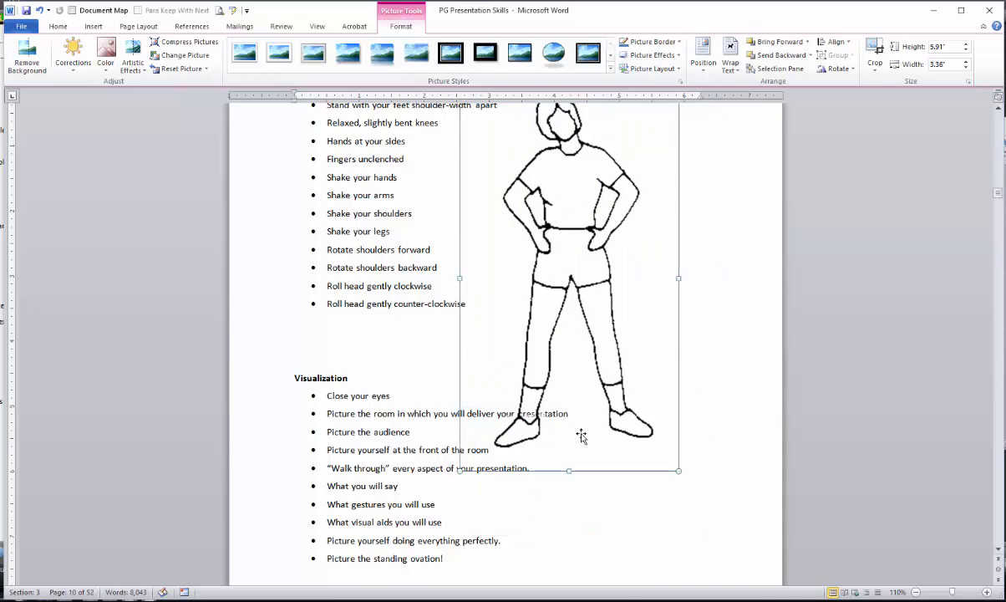
Try stretching the picture sideways across the Relaxation bullets to about 6.58" wide, and undo the stretch.
scroll(579, 434, up, 2)
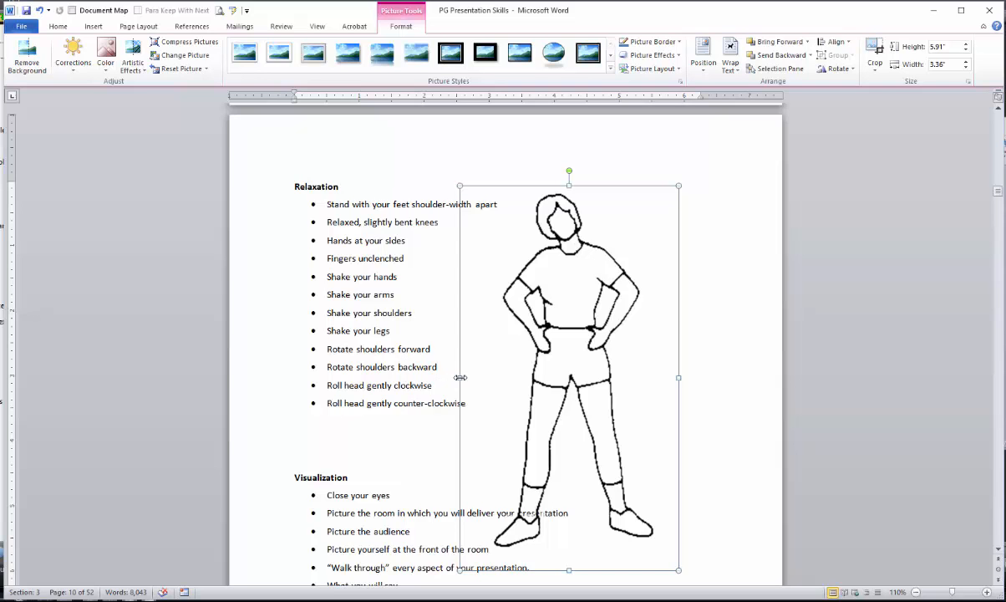
drag(460, 377, 250, 377)
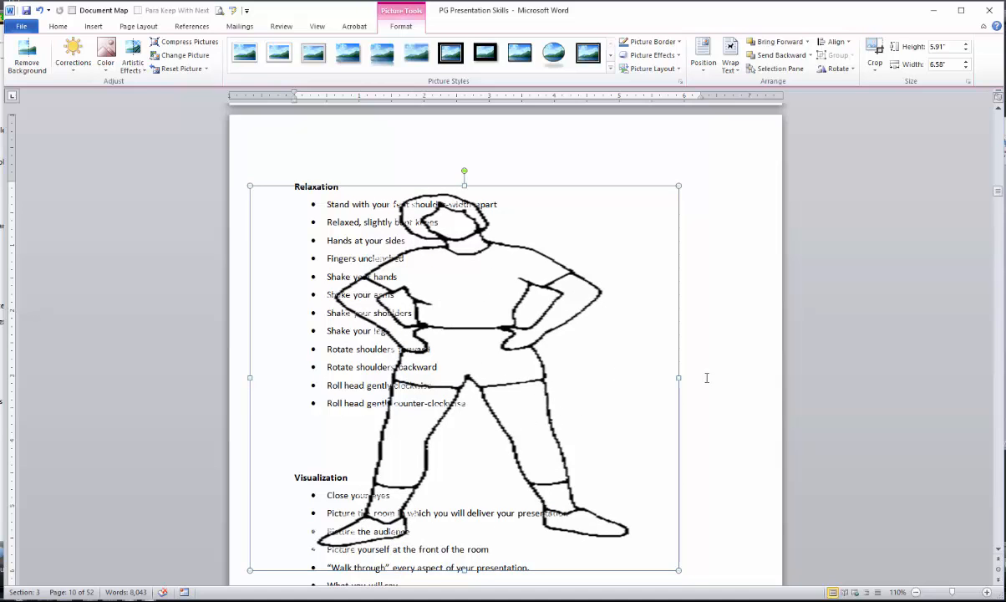
key(ctrl+z)
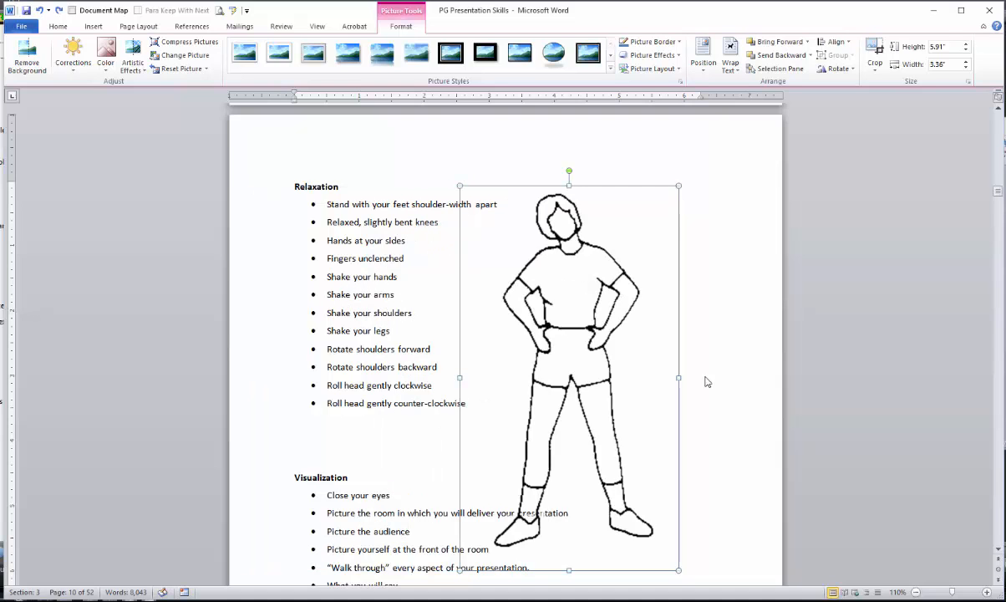
Set the picture's height to exactly 4", keeping its proportions.
click(947, 47)
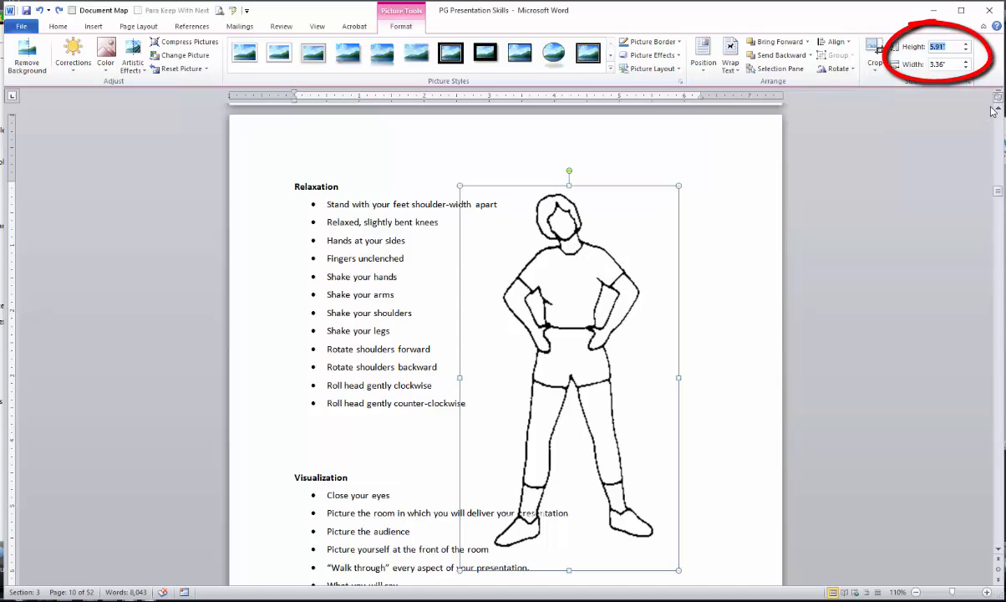
text(4)
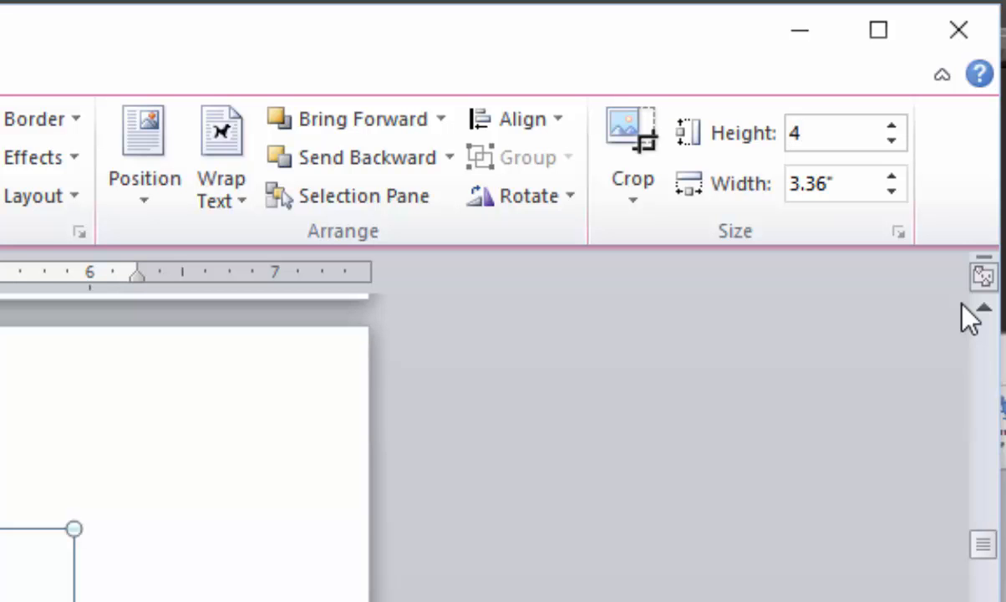
key(Return)
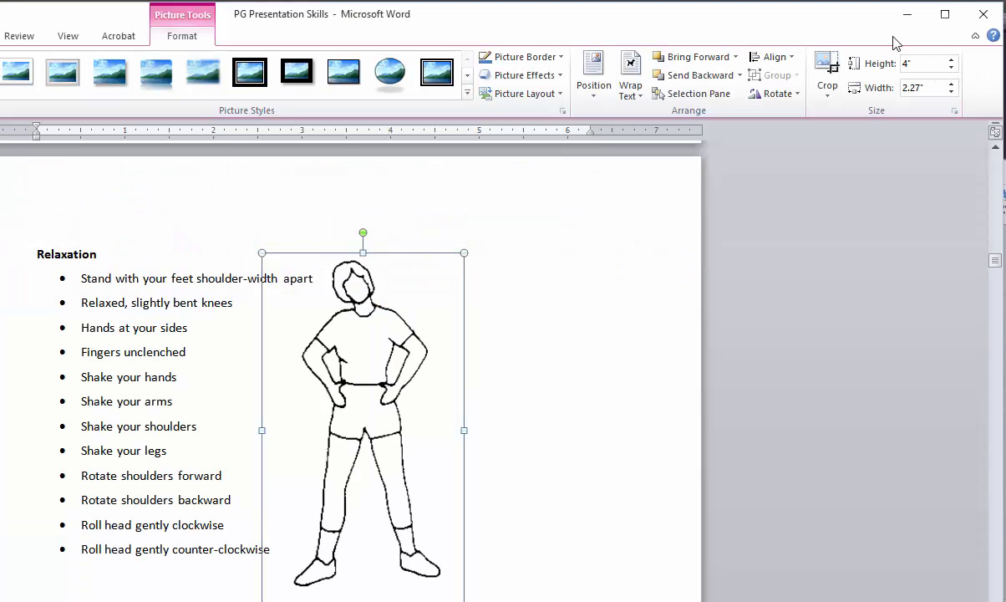
Turn off Lock aspect ratio in the picture's size layout settings.
click(955, 112)
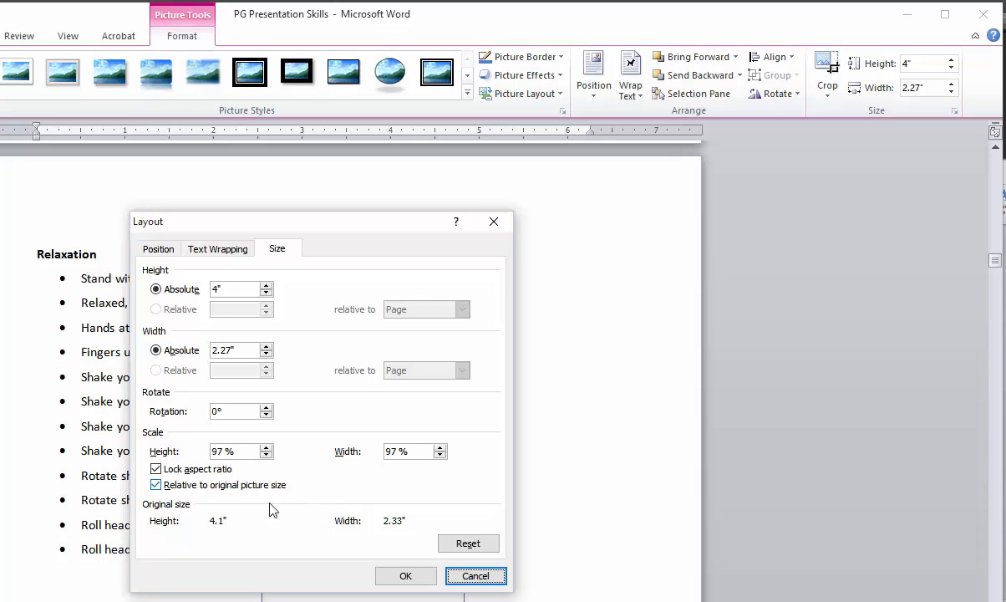
click(156, 469)
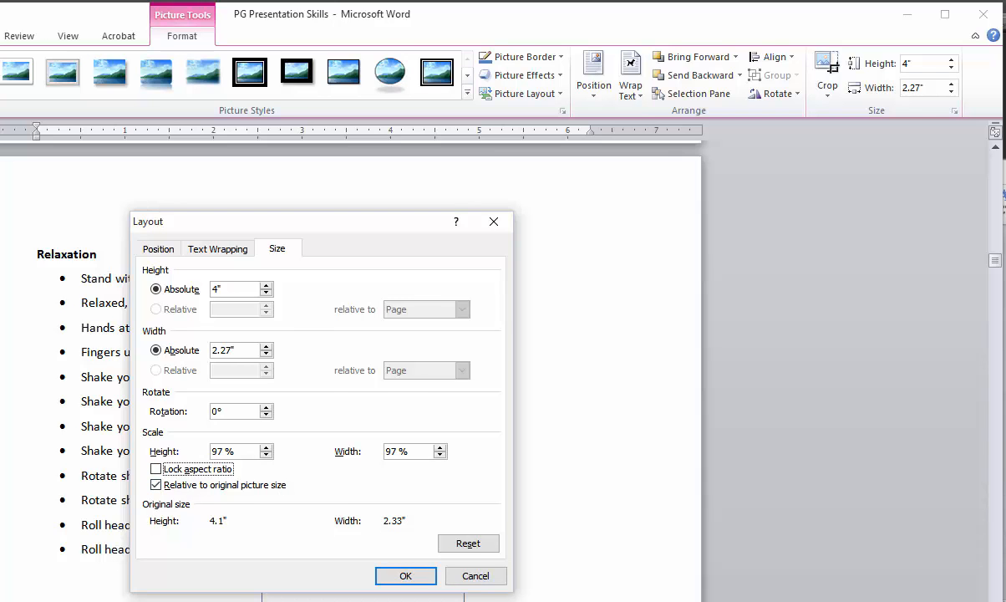
click(405, 576)
Try setting the picture's height alone to 5" with the proportions unlocked, and undo the change.
click(940, 65)
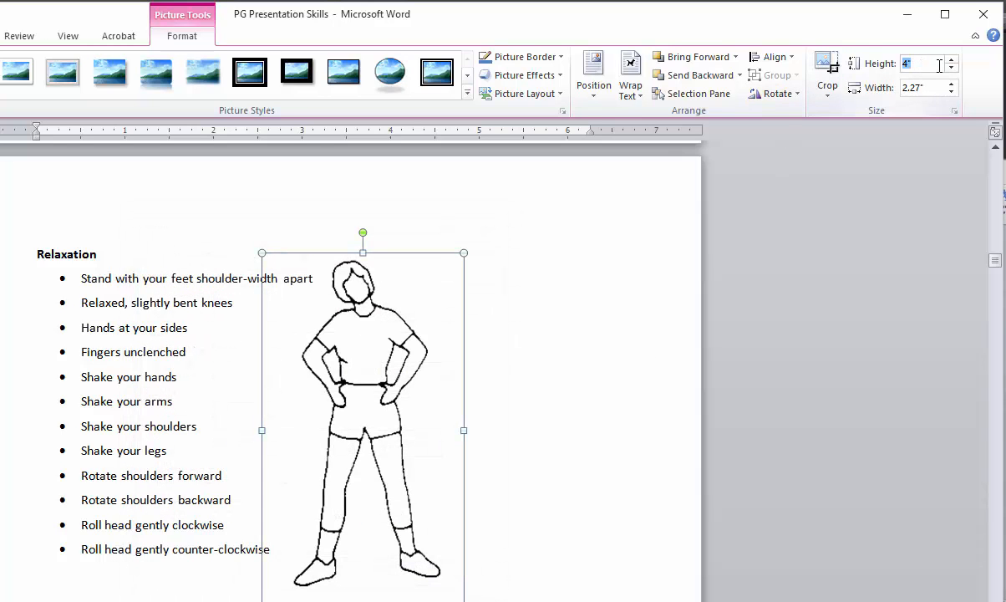
key(Return)
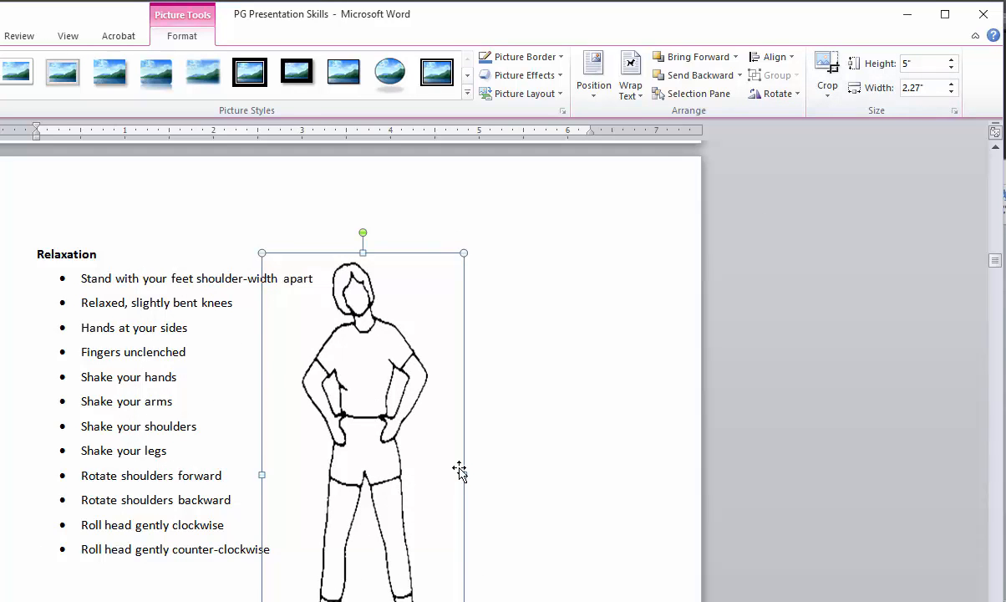
key(ctrl+z)
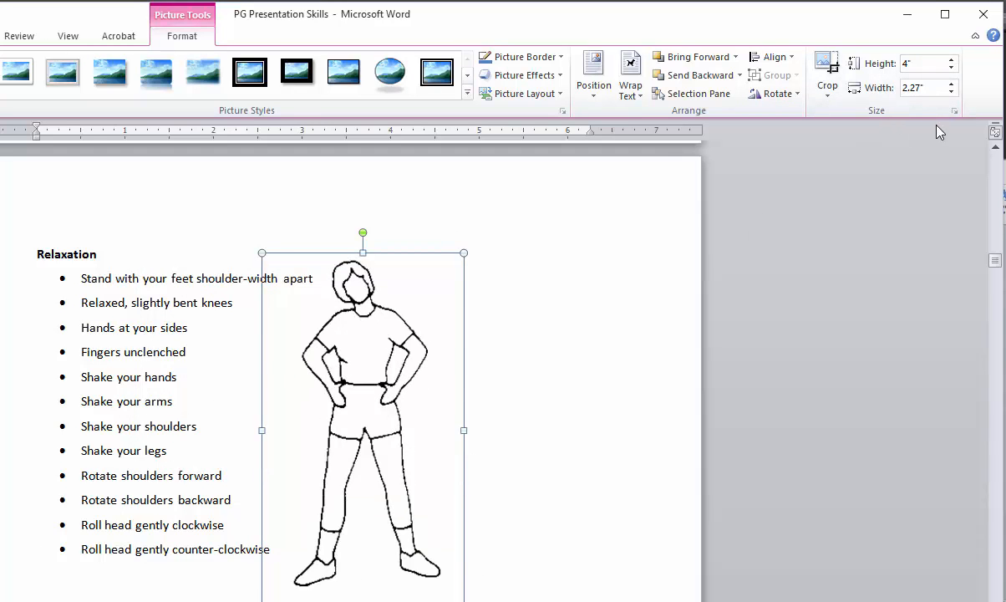
Turn Lock aspect ratio back on in the picture's size layout settings.
click(956, 111)
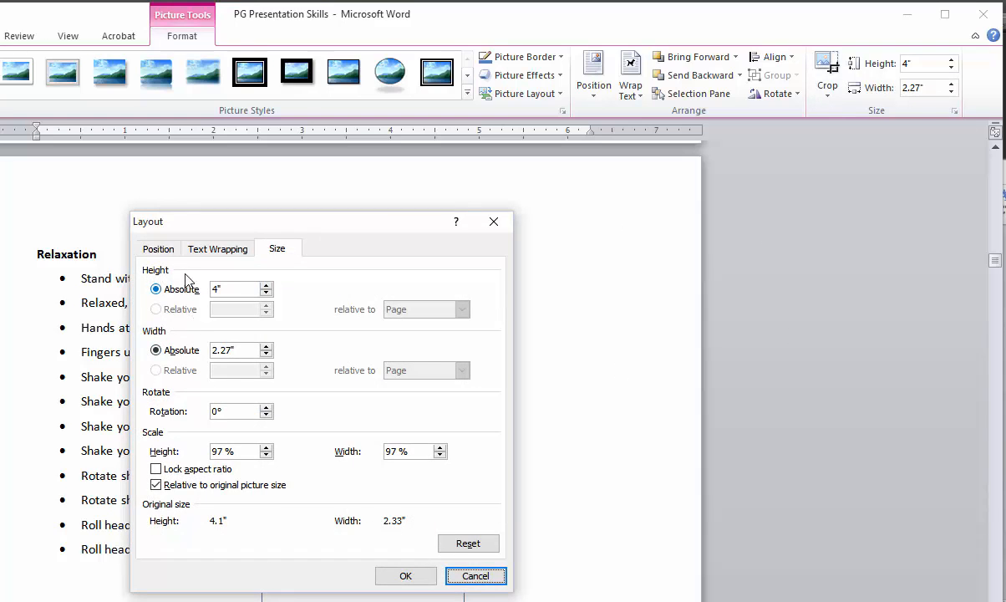
click(155, 469)
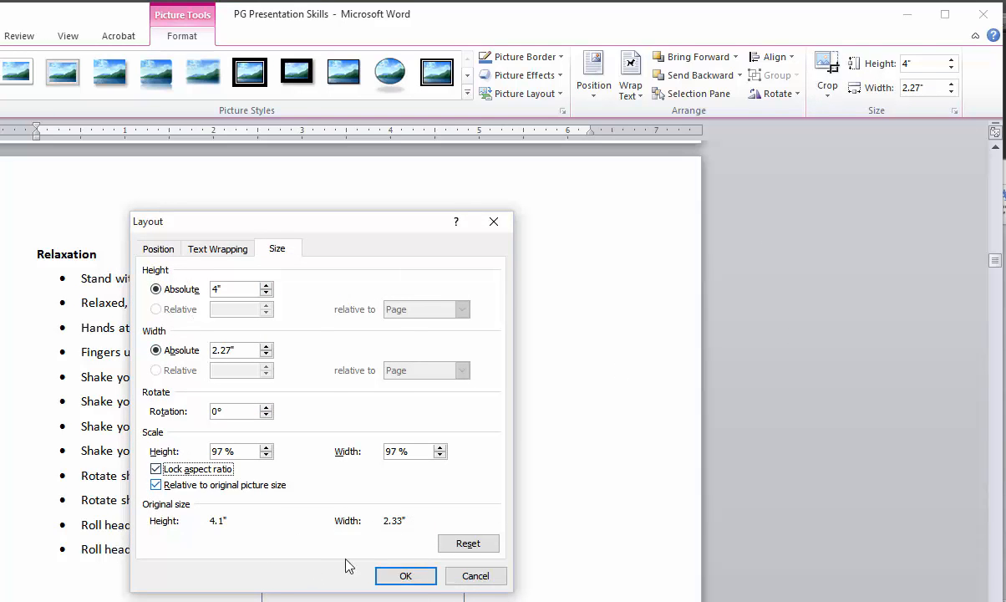
click(399, 576)
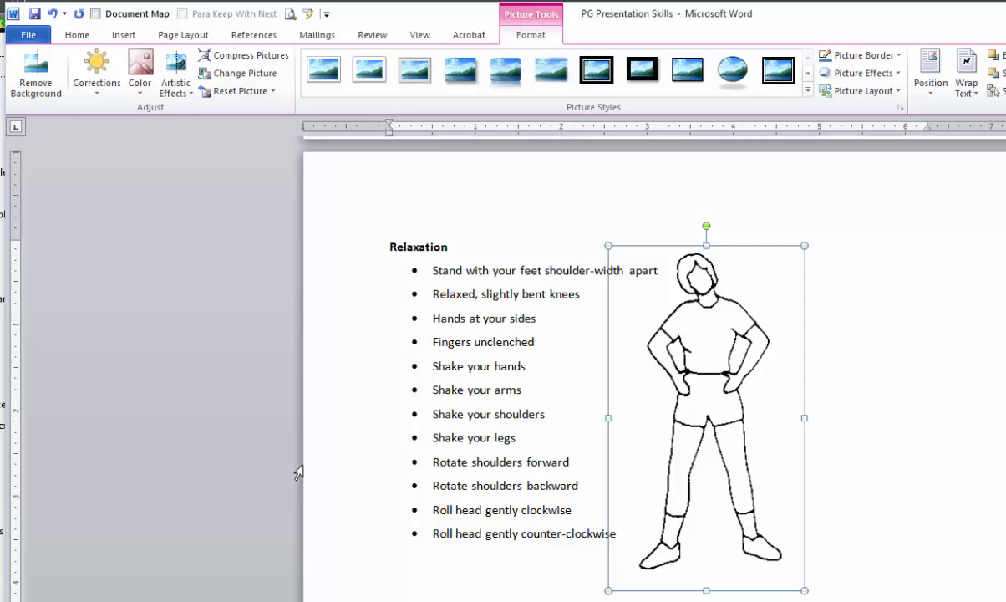
Open the color saturation, tone and recolor choices for the picture.
click(141, 87)
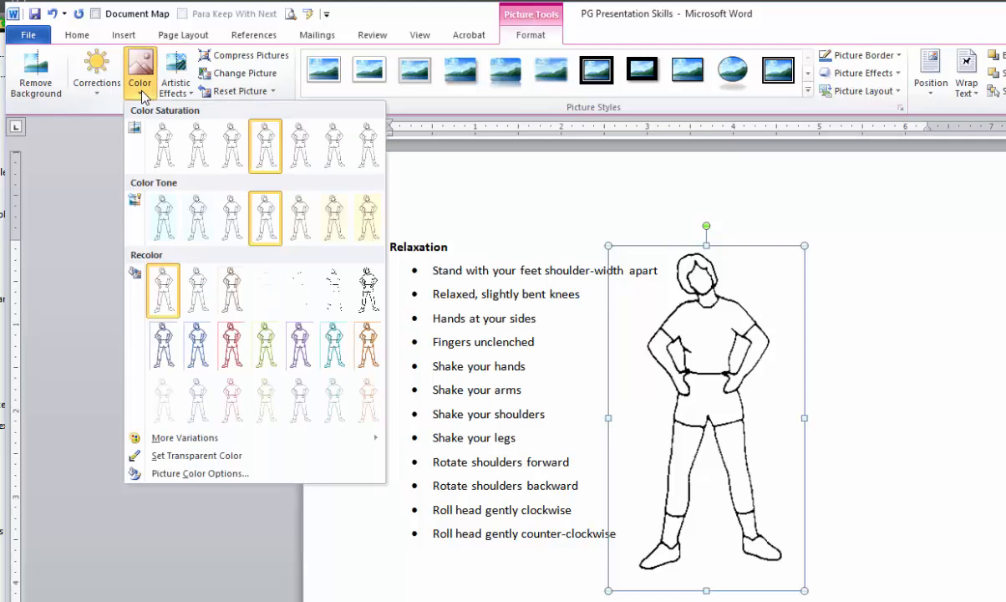